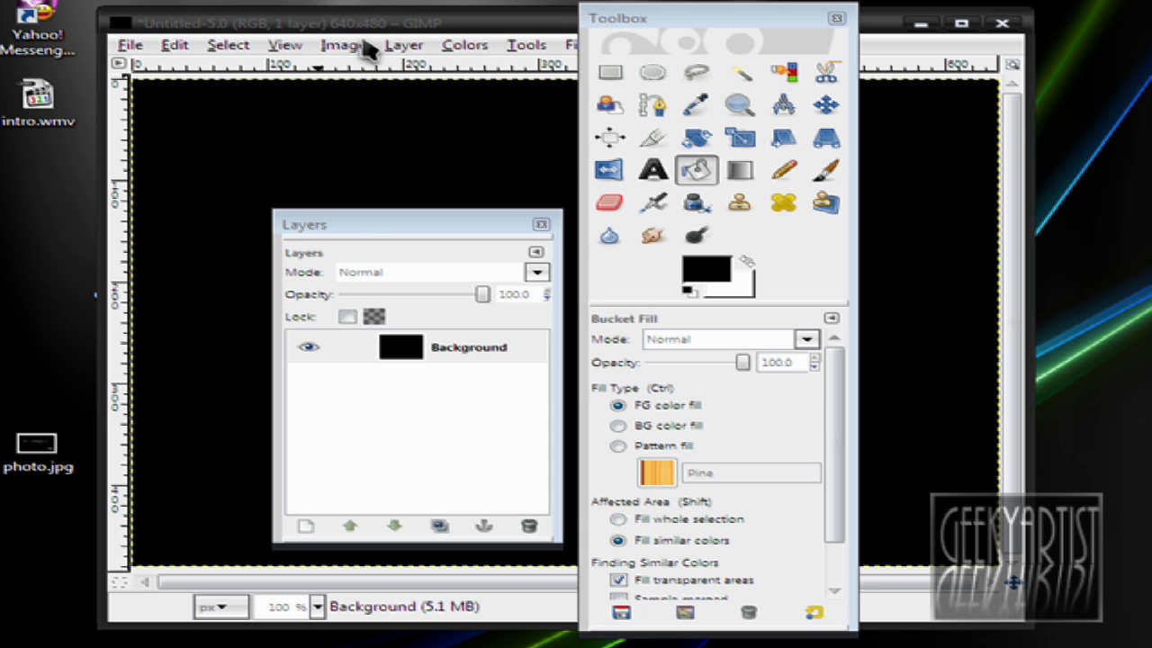
Step: Move the Toolbox and Layers panels to the right edge and bring the black image fully into view
left_click(447, 27)
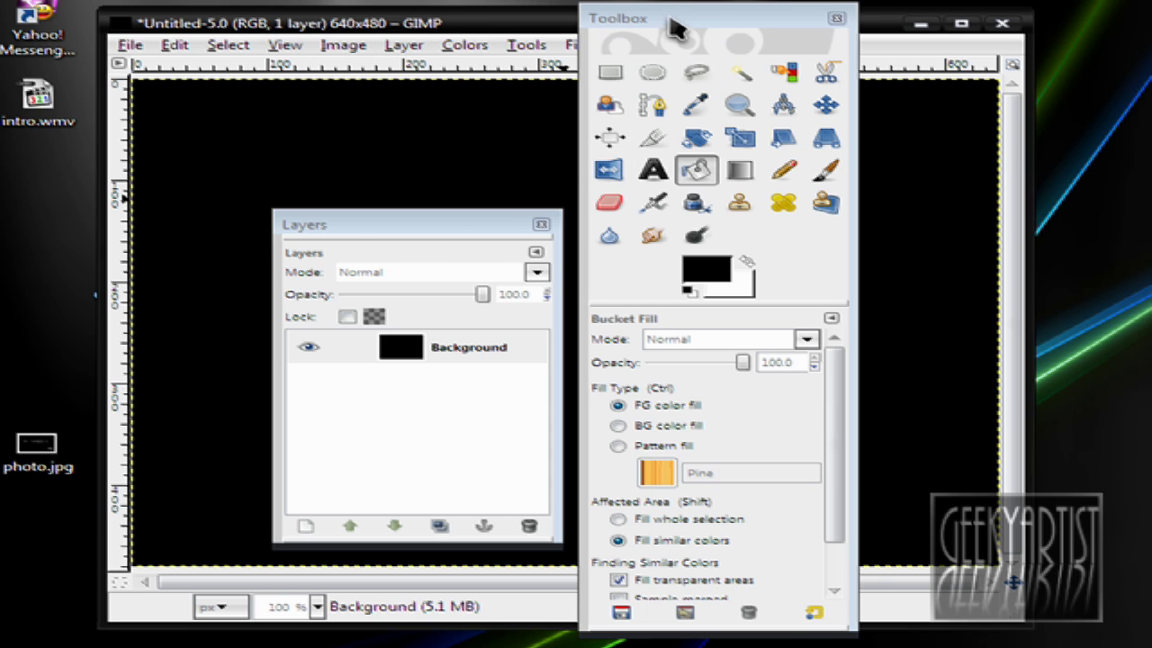
left_click_drag(679, 20, 1024, 17)
left_click_drag(455, 226, 1150, 231)
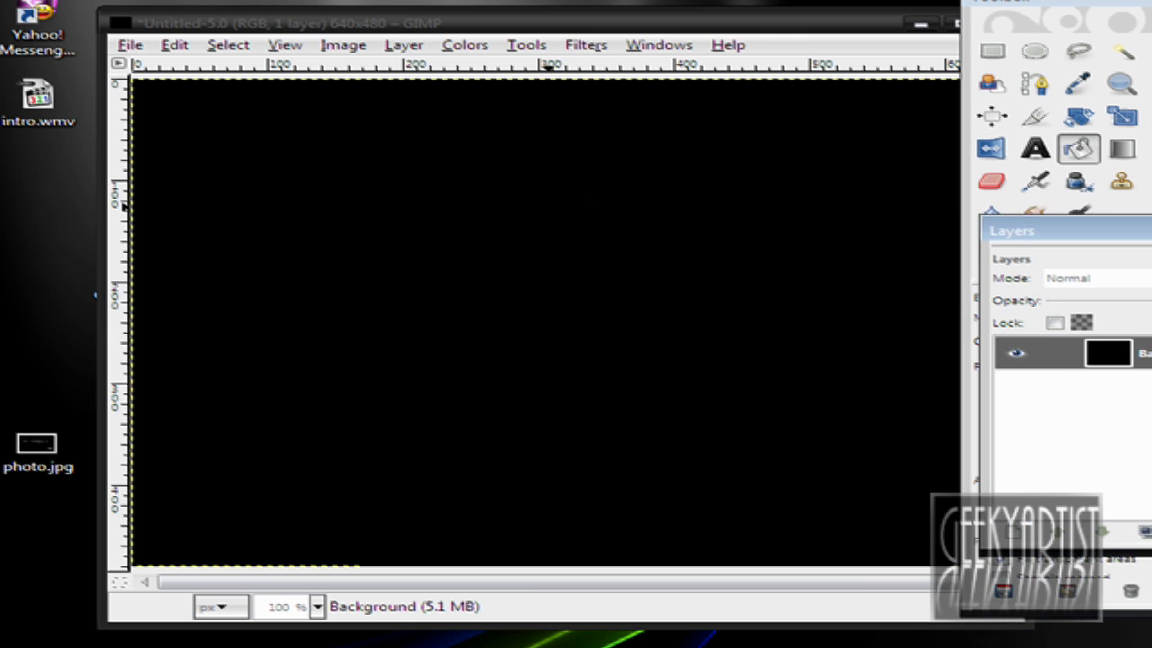
left_click_drag(758, 27, 737, 3)
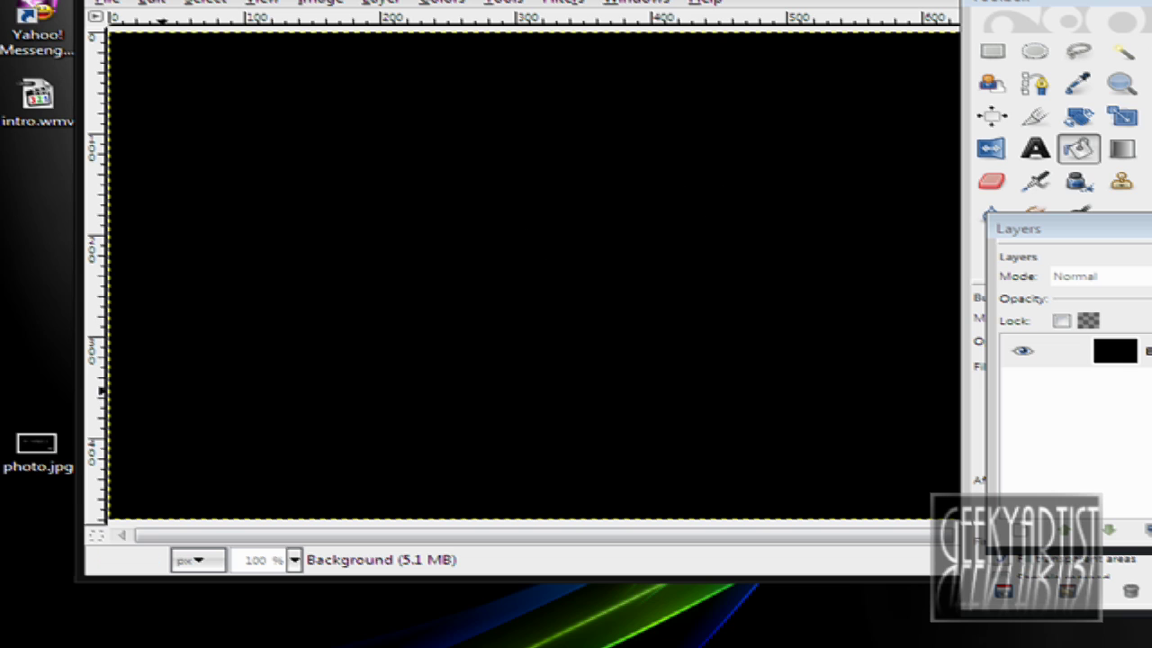
left_click_drag(183, 3, 304, 5)
Step: Drop the dog photo from the desktop onto the black canvas as a new layer
left_click(142, 270)
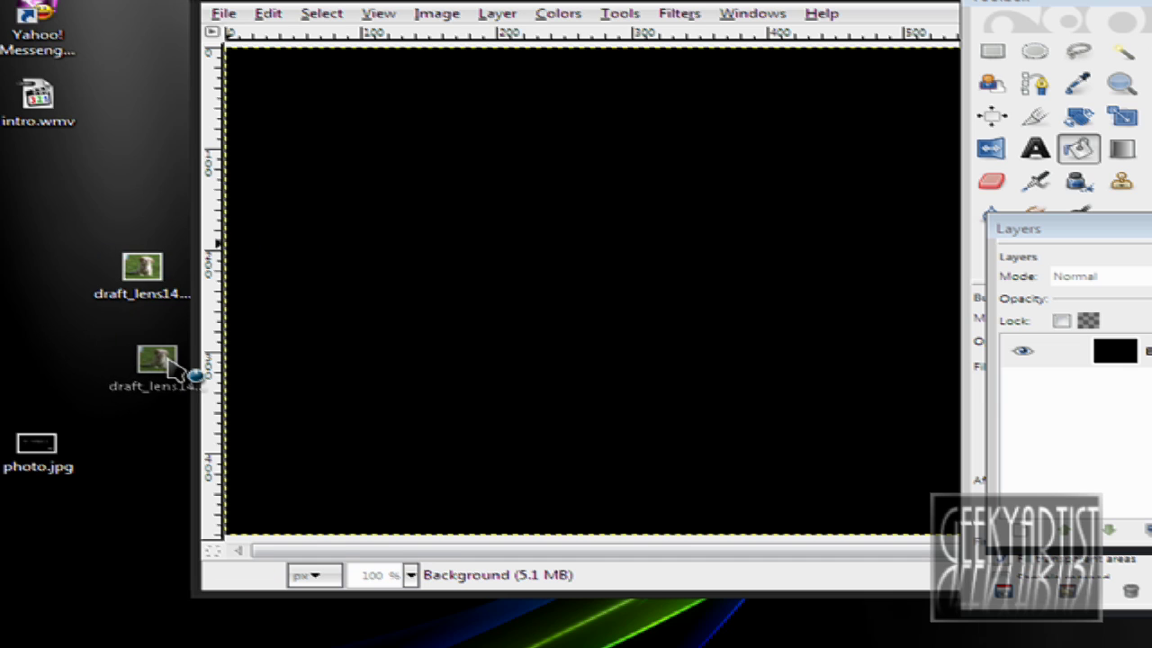
left_click_drag(141, 268, 221, 369)
left_click_drag(121, 205, 126, 206)
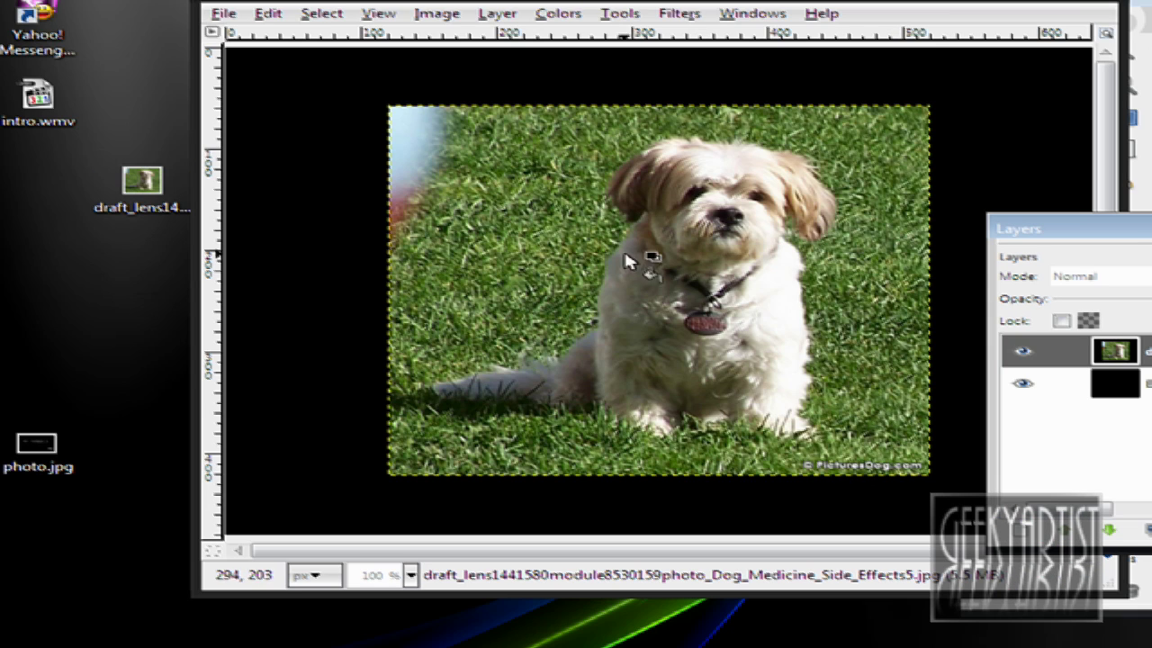
Step: Delete the dog layer, open the dog photo as a separate image, and place its window in view
left_click_drag(1022, 350, 1143, 529)
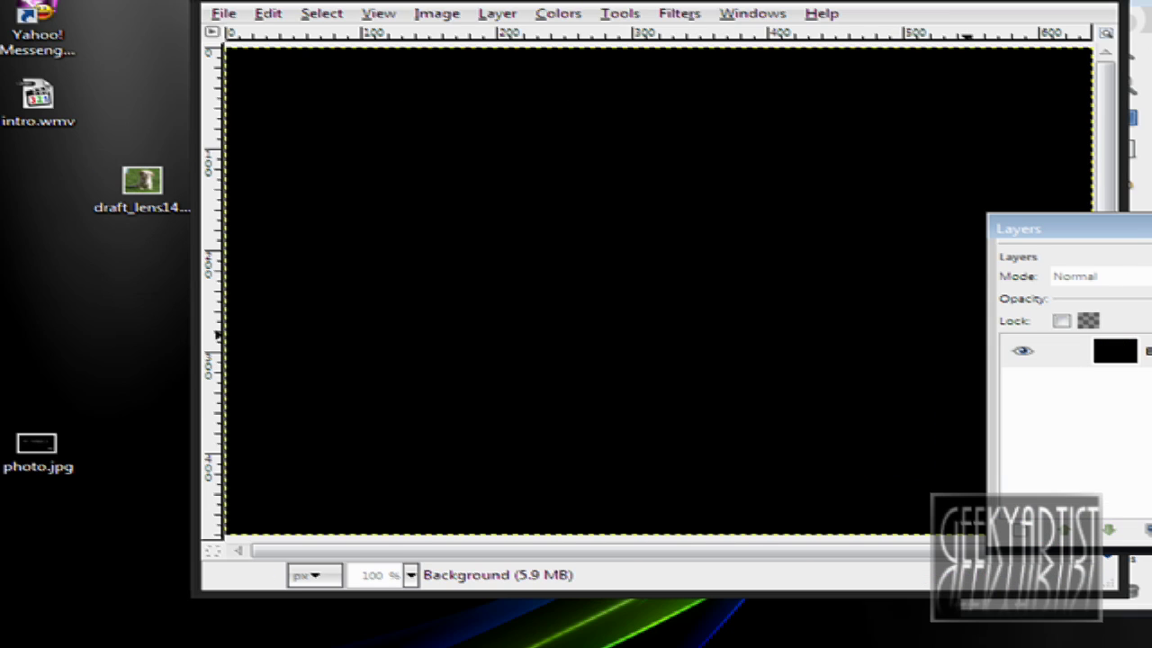
left_click_drag(142, 184, 591, 281)
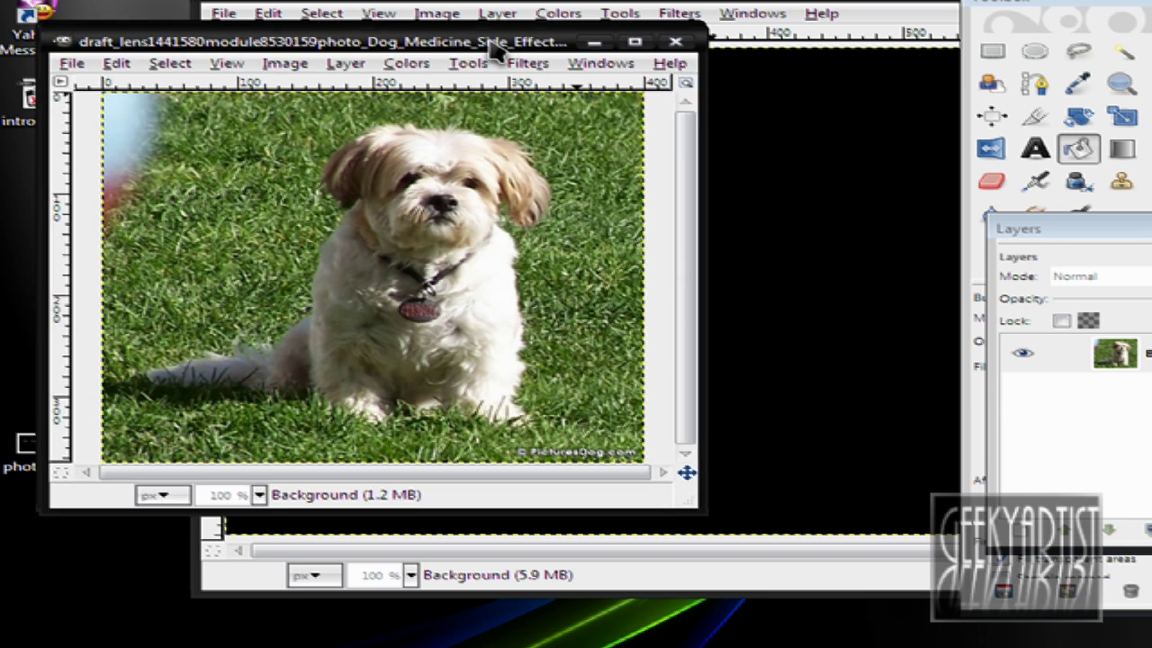
left_click_drag(490, 44, 878, 115)
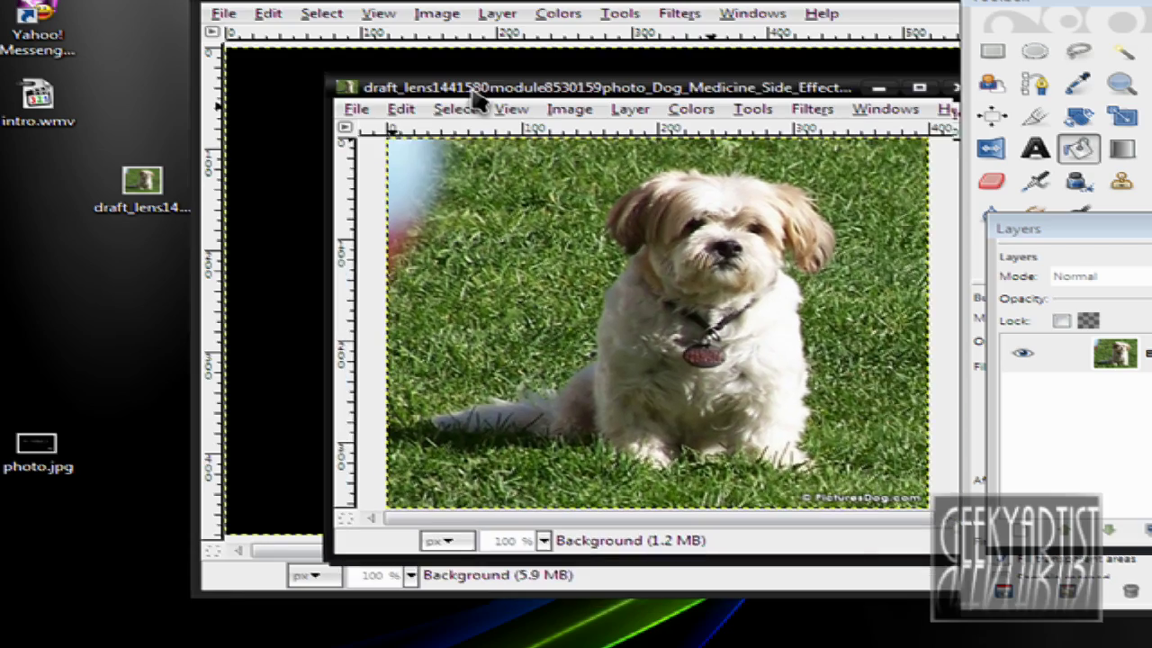
left_click_drag(566, 110, 450, 84)
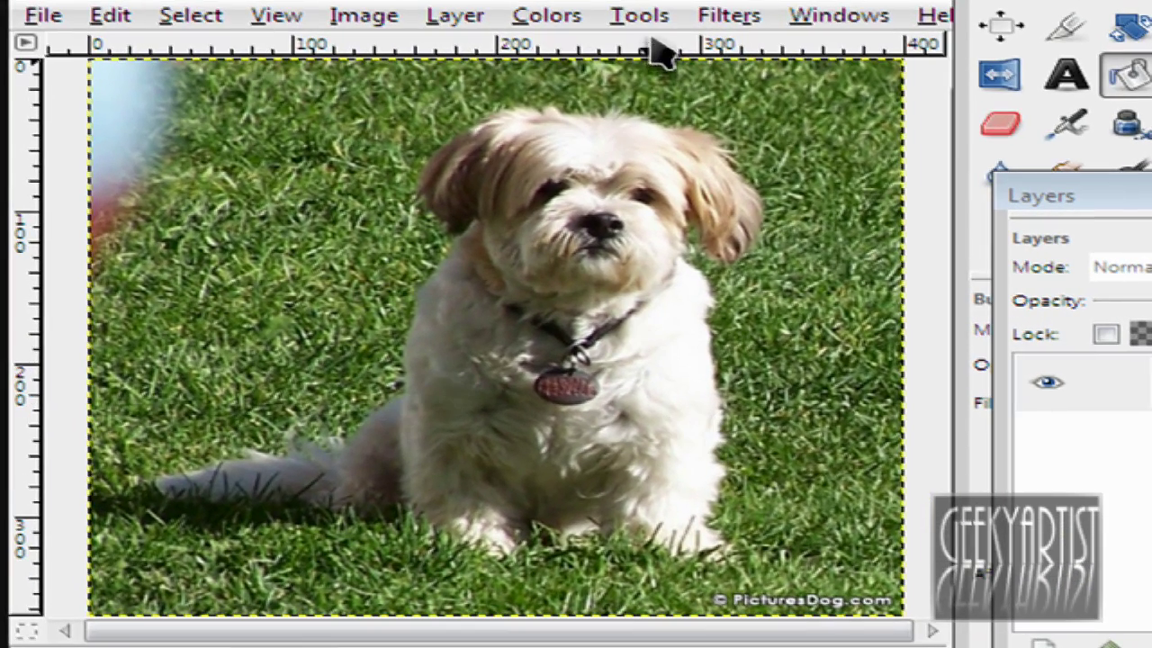
left_click_drag(655, 11, 376, 573)
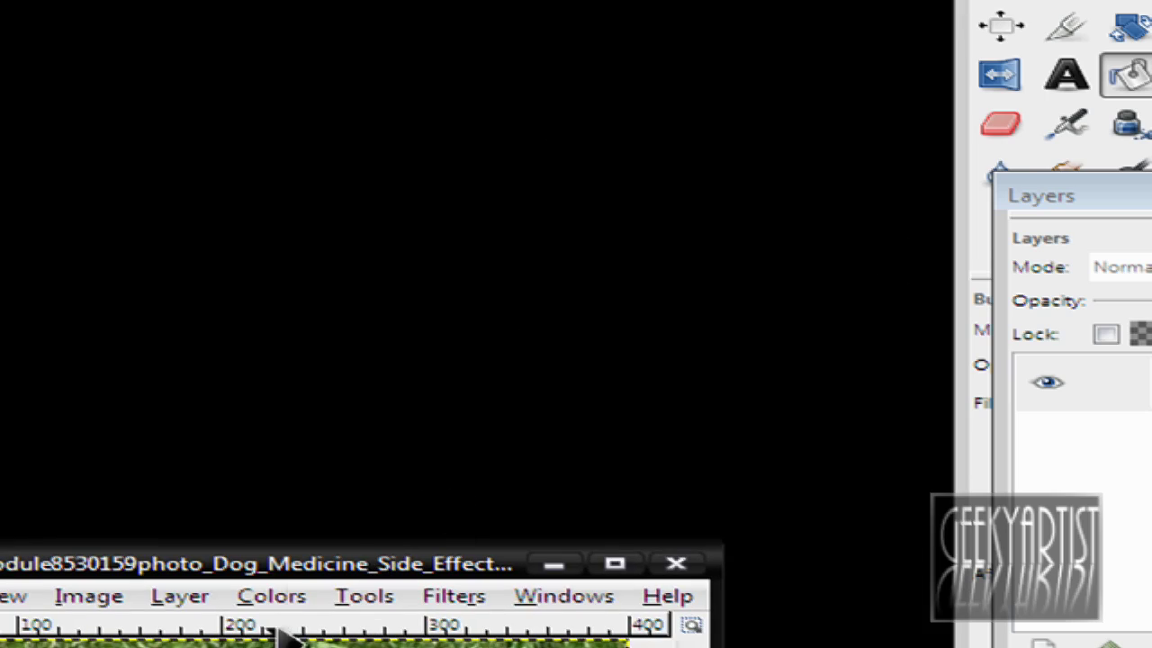
mouse_move(303, 567)
left_mouse_down()
mouse_move(662, 7)
mouse_move(511, 8)
left_mouse_up()
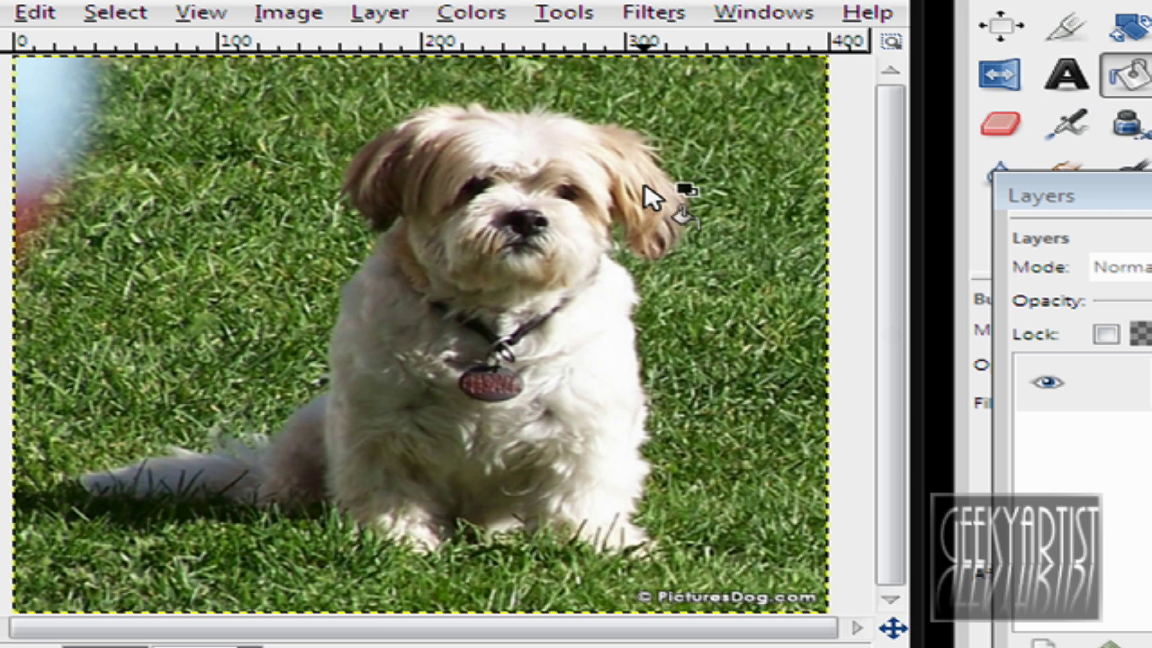
Step: Add an alpha channel to the dog photo layer and select the entire image
left_click(379, 12)
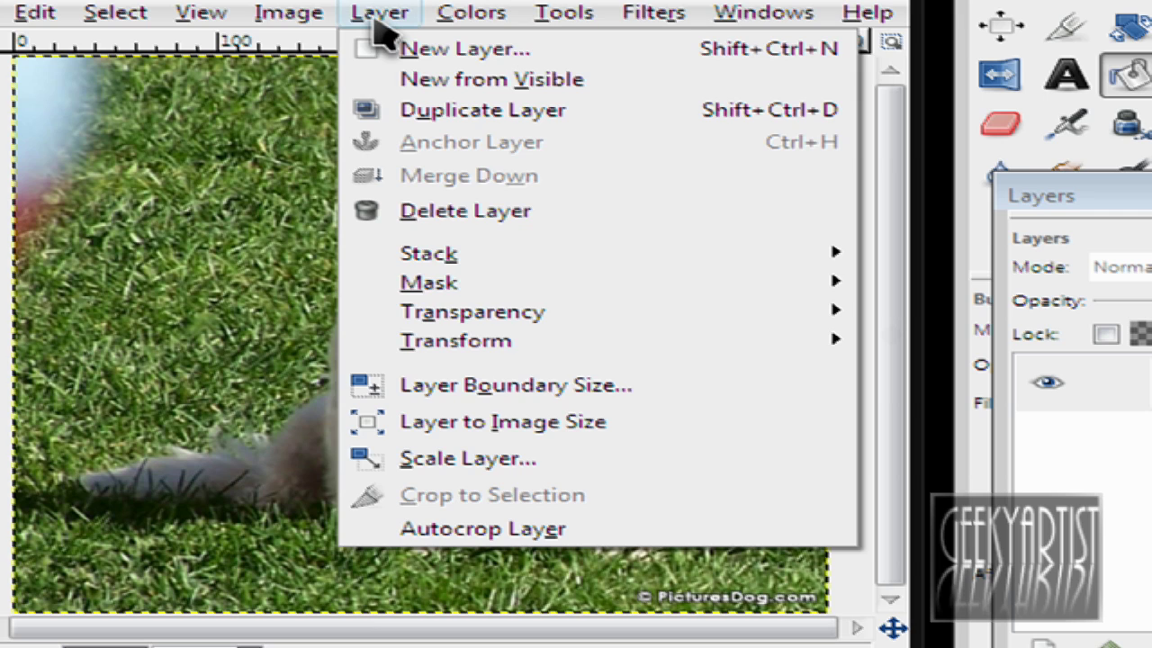
mouse_move(472, 311)
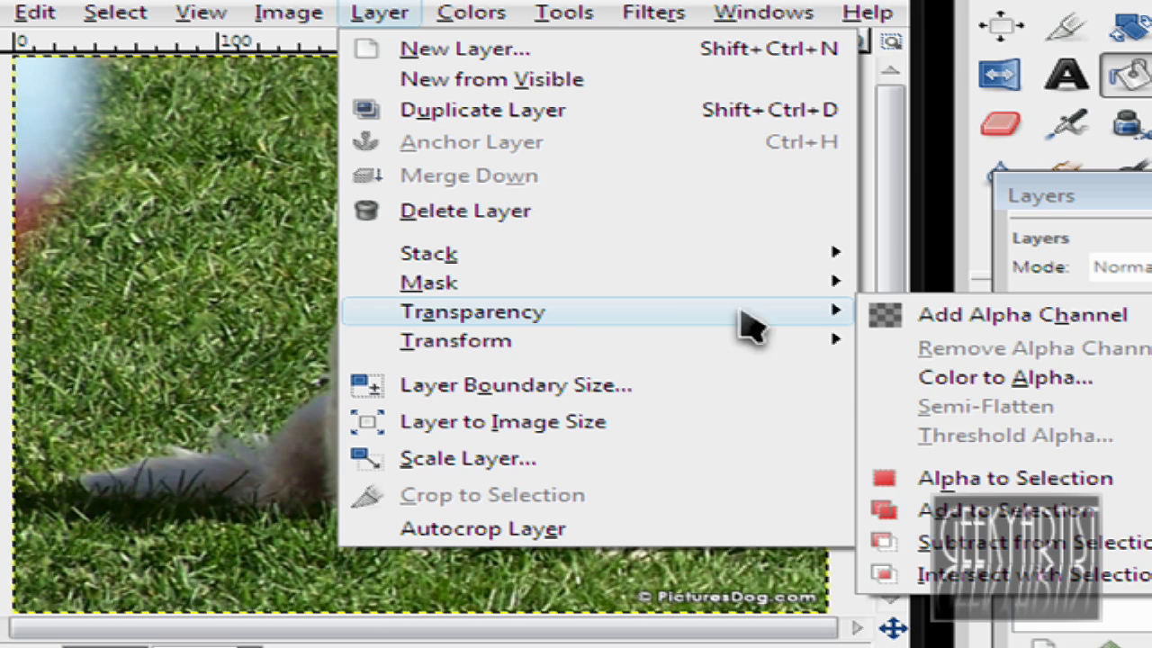
left_click(1062, 326)
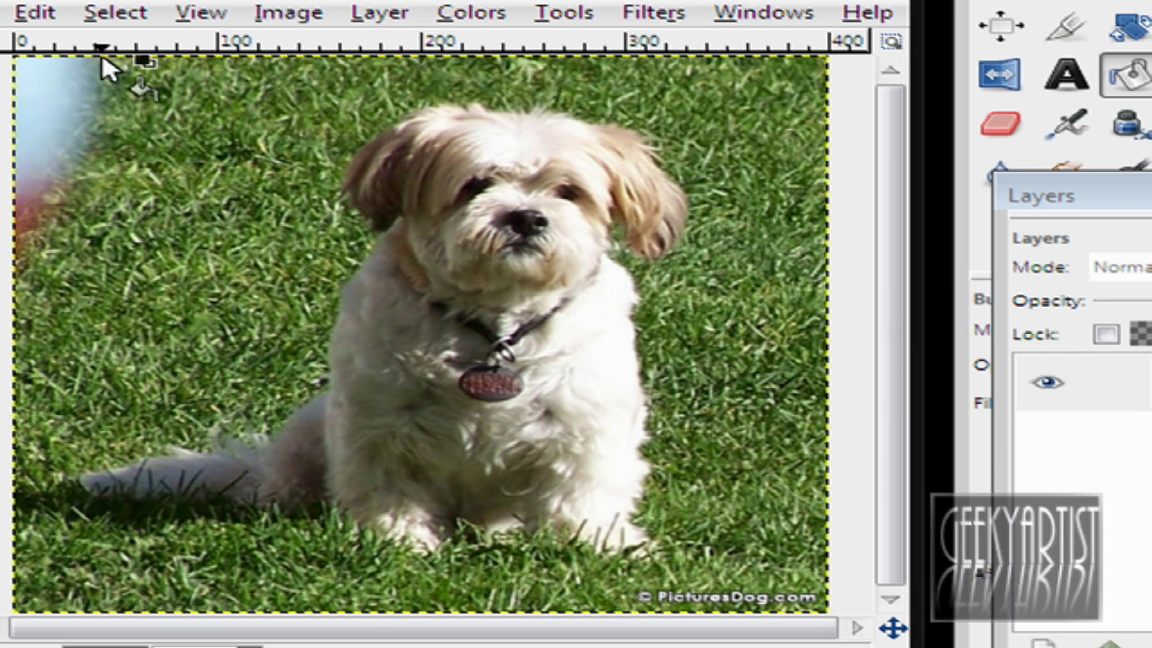
left_click(108, 16)
left_click(144, 54)
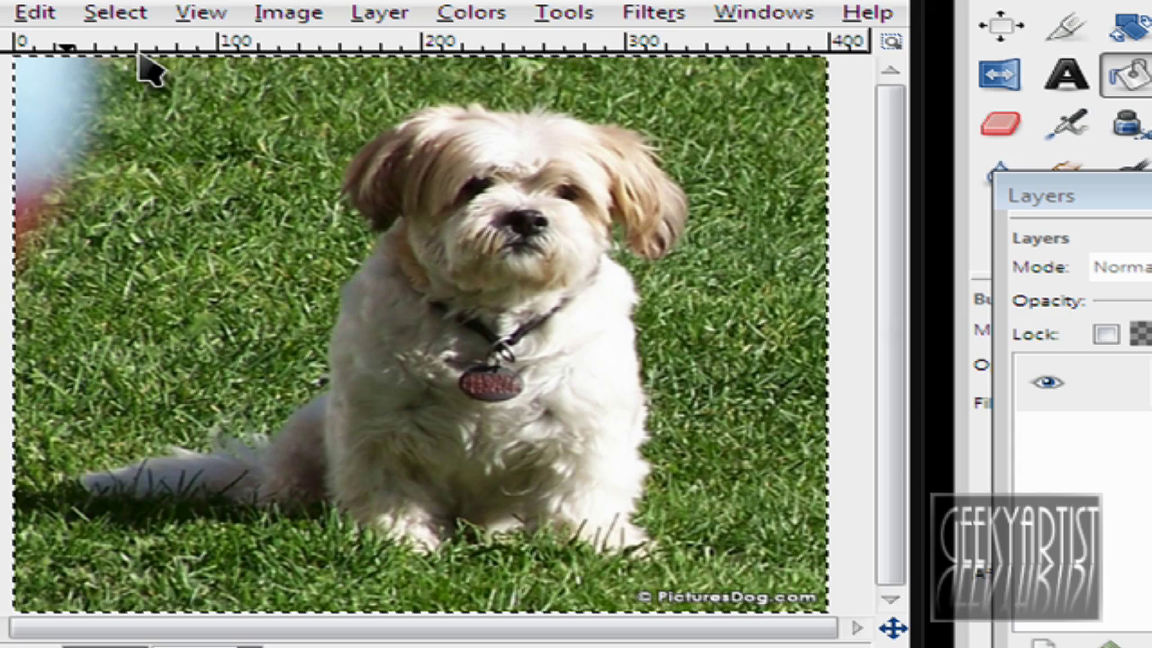
Step: Shrink the selection by 50 pixels
left_click(121, 14)
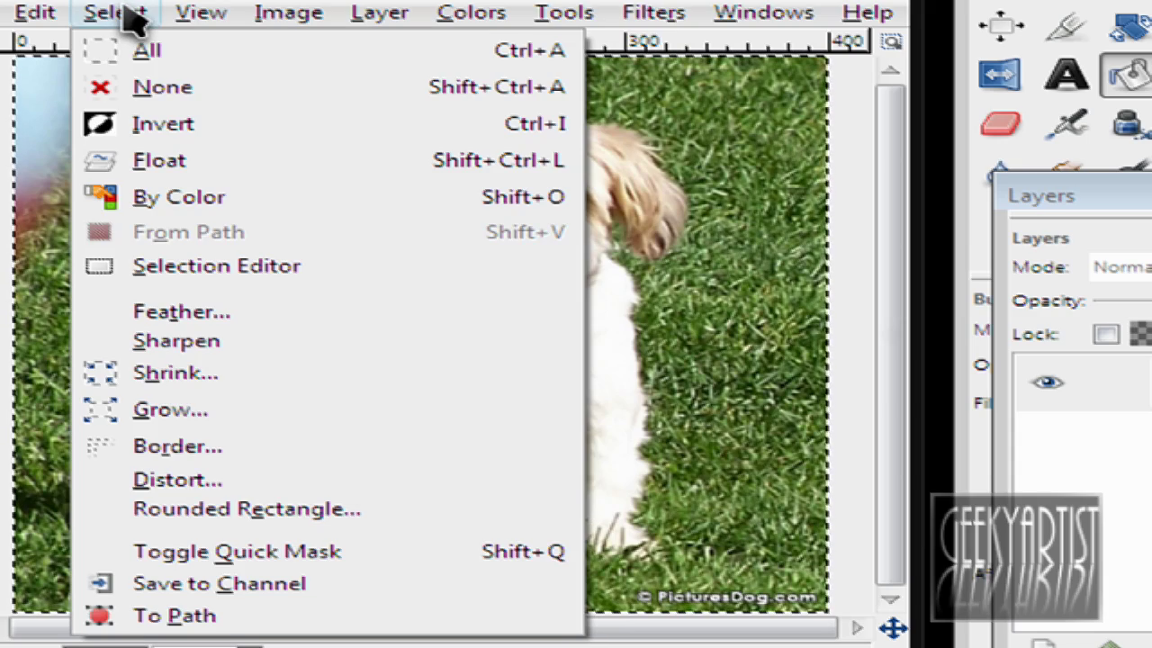
left_click(297, 376)
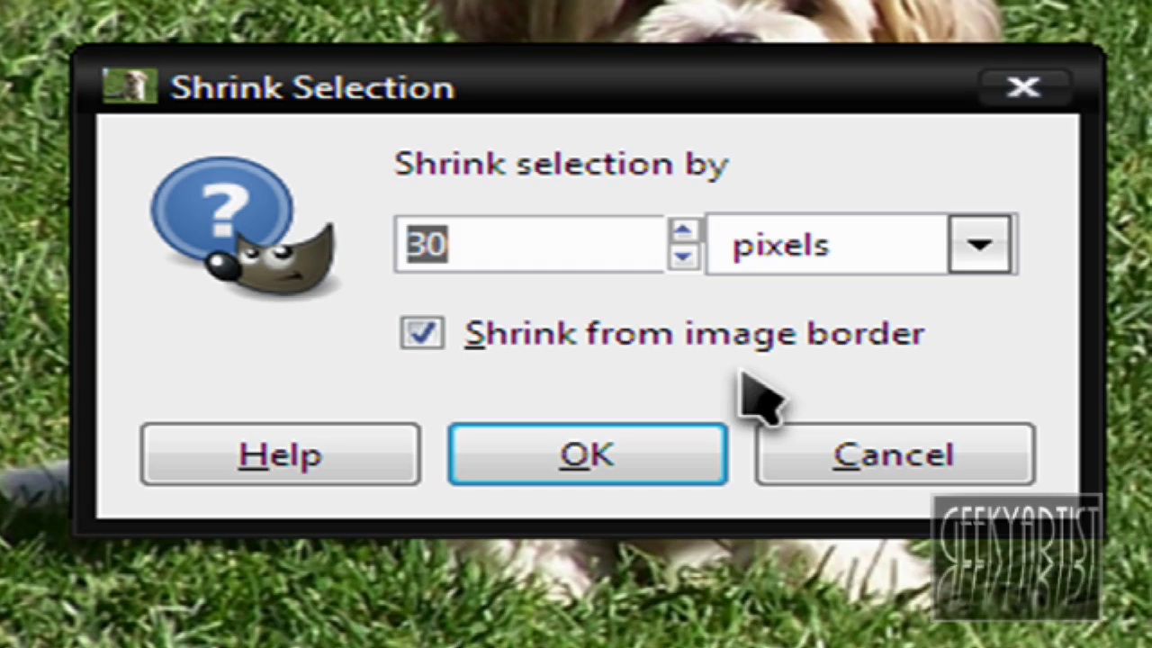
type("50")
key("Return")
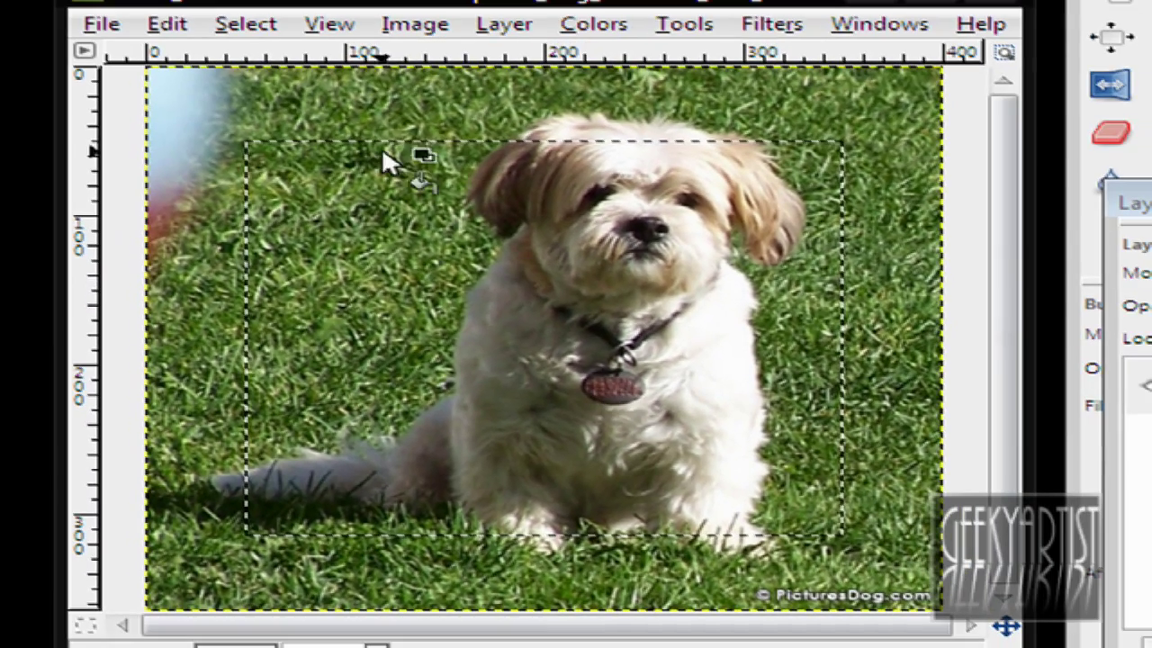
Step: Feather the shrunken selection by 100 pixels
left_click(245, 24)
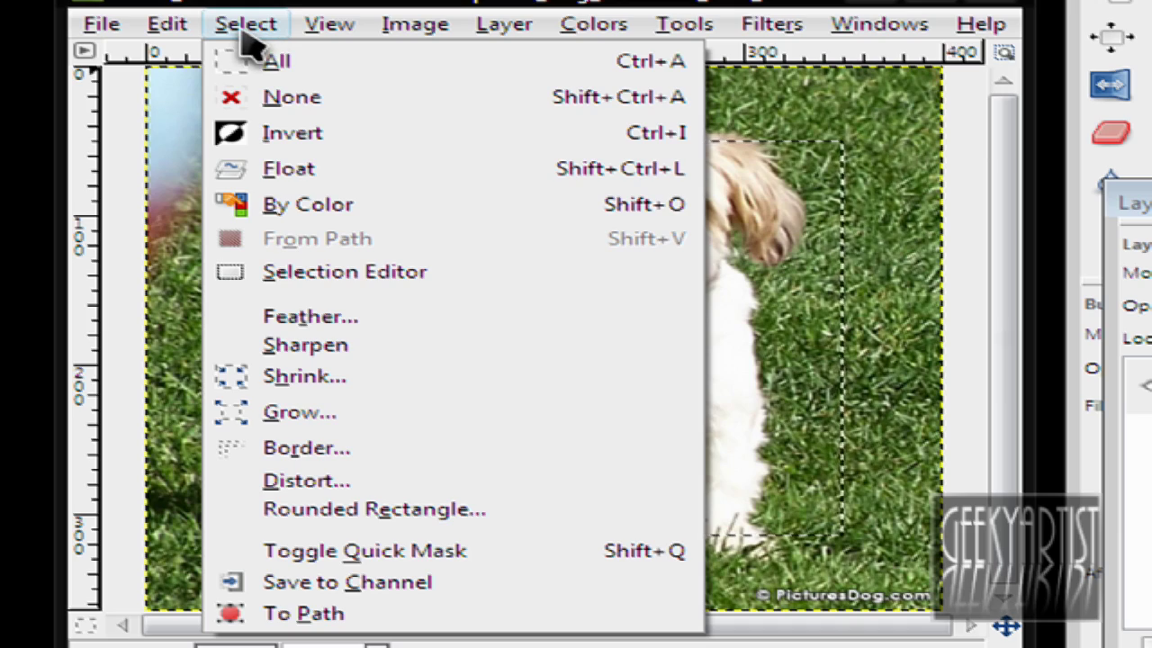
left_click(441, 316)
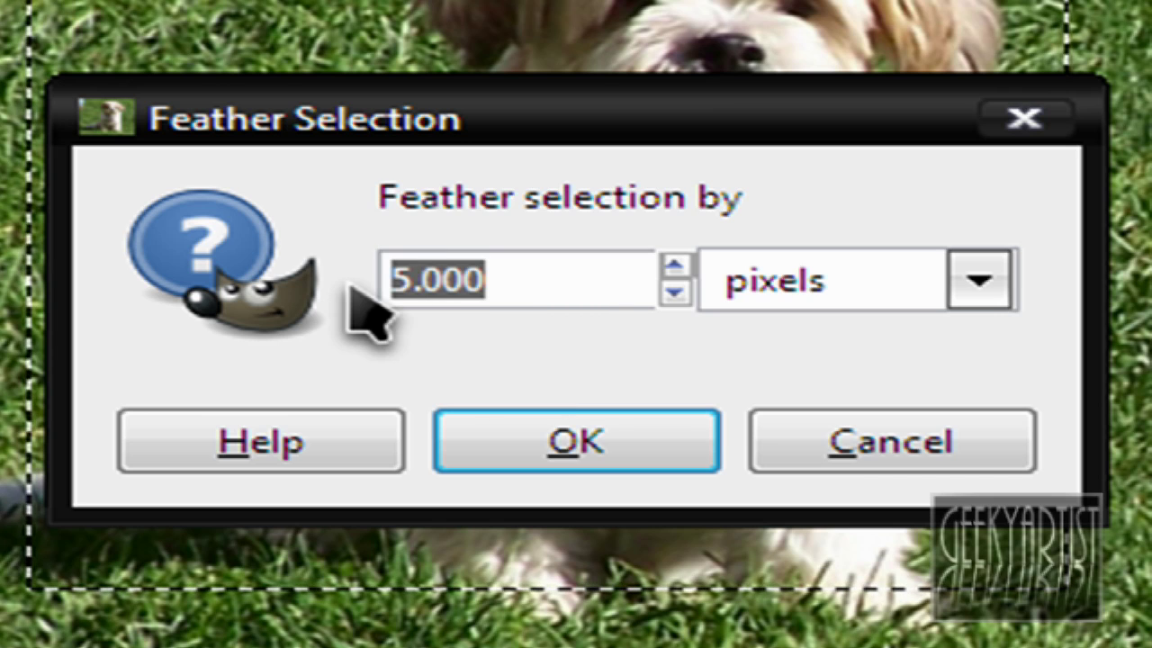
type("100")
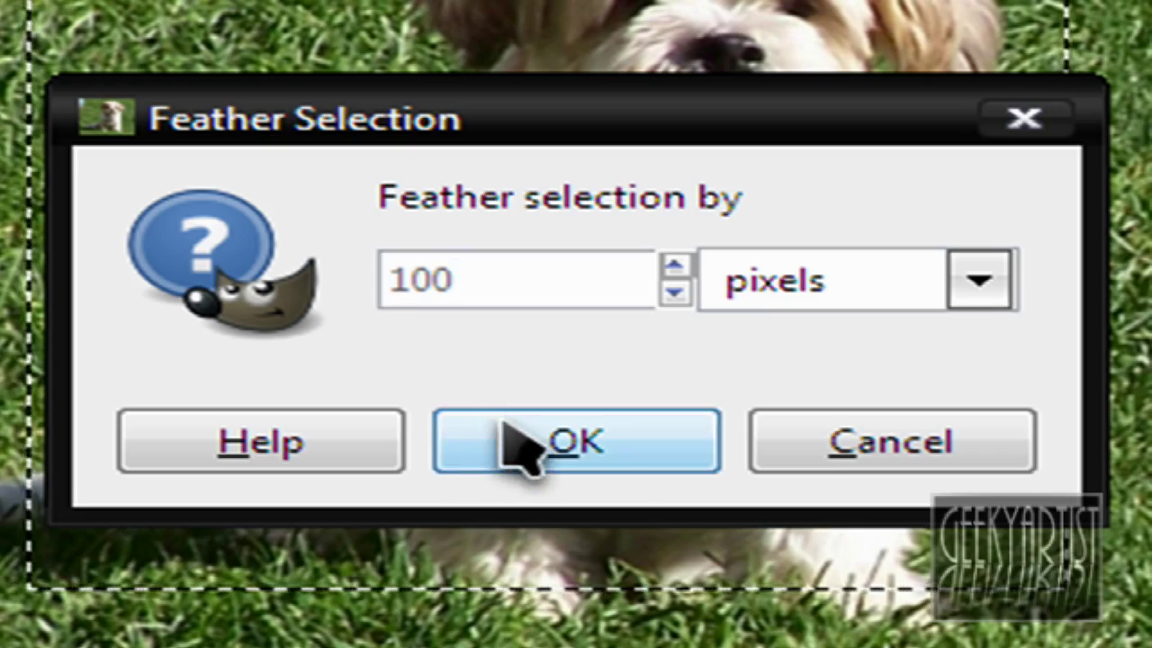
left_click(514, 438)
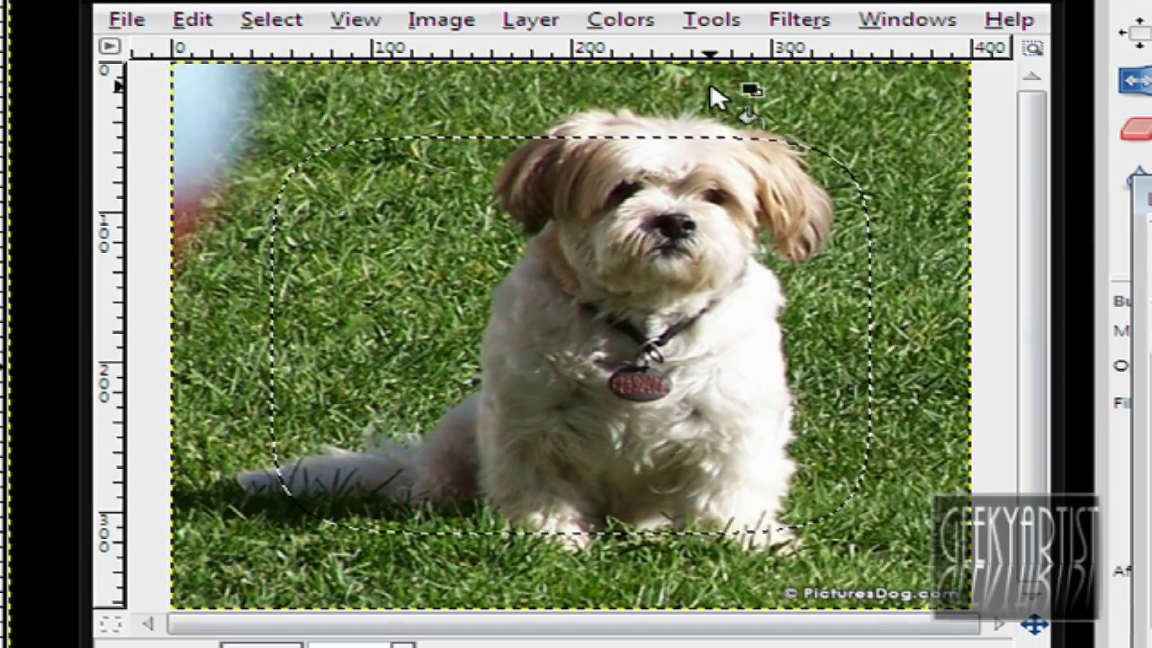
Step: Invert the selection, clear the outer photo area to transparency, then select none
left_click(275, 25)
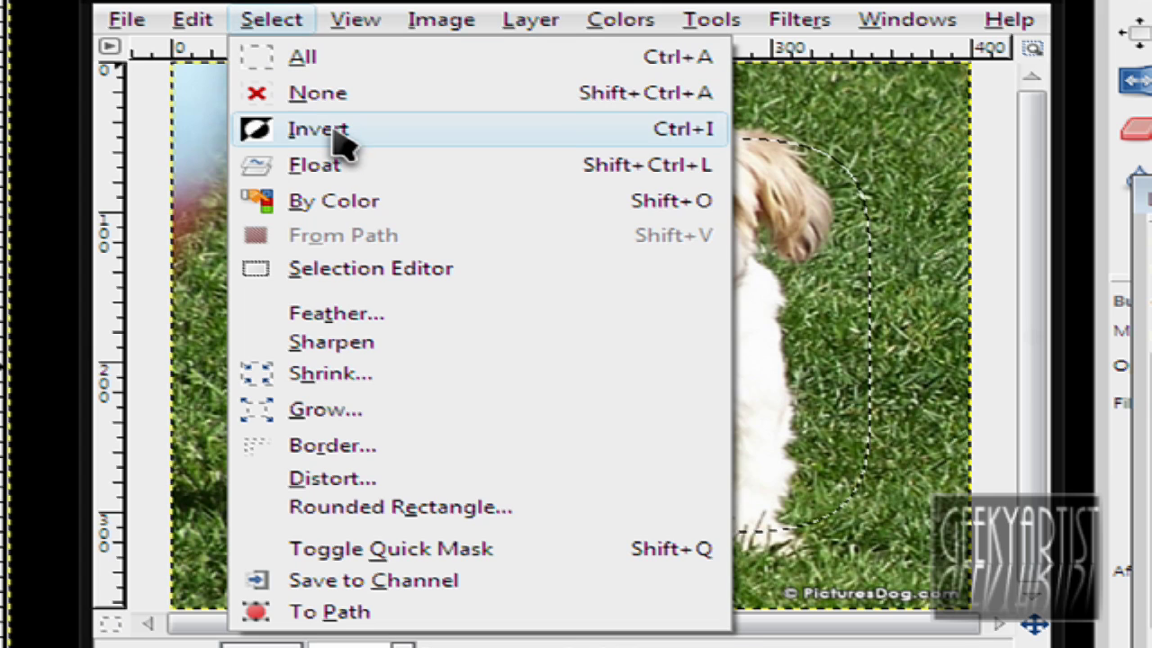
left_click(274, 135)
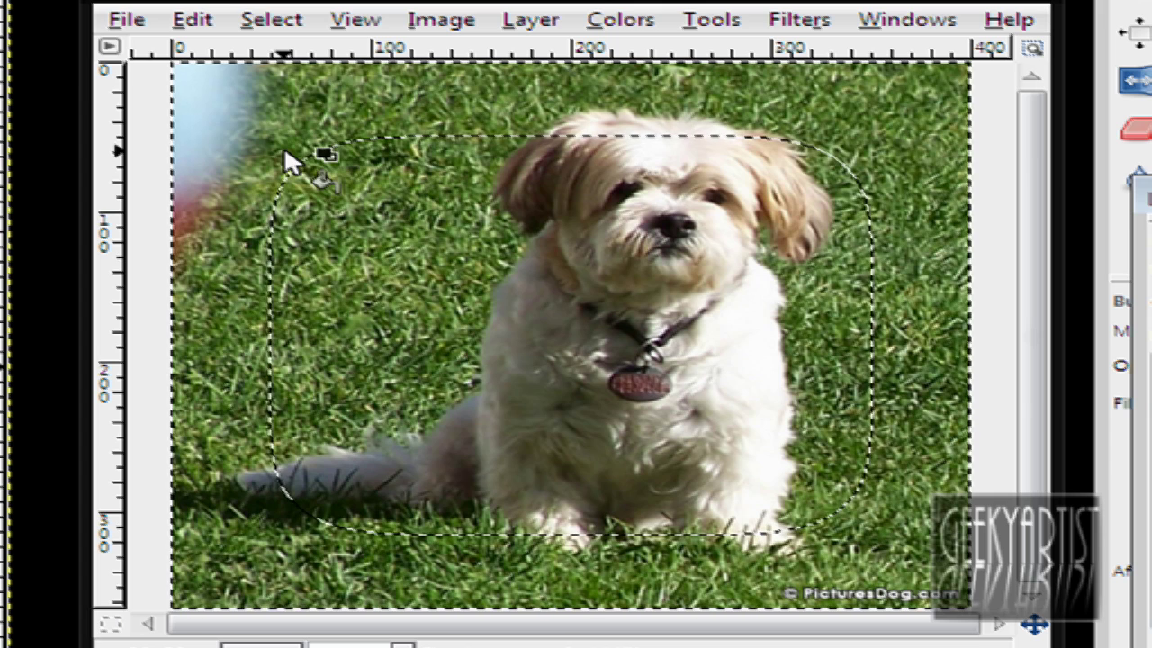
left_click(184, 25)
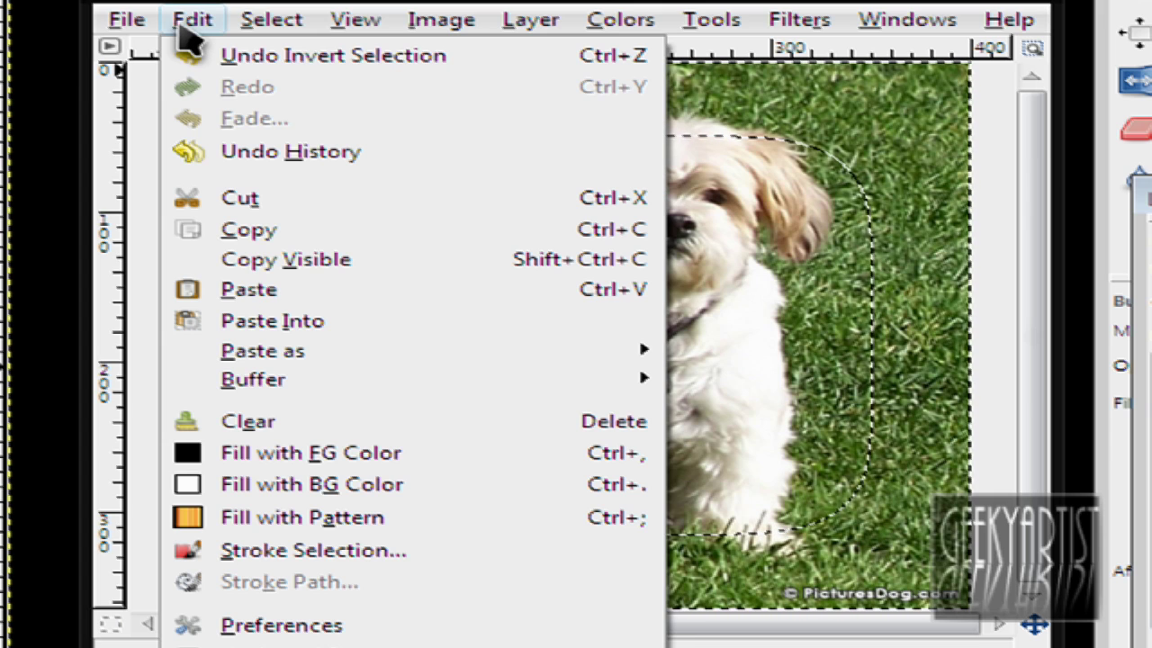
left_click(392, 421)
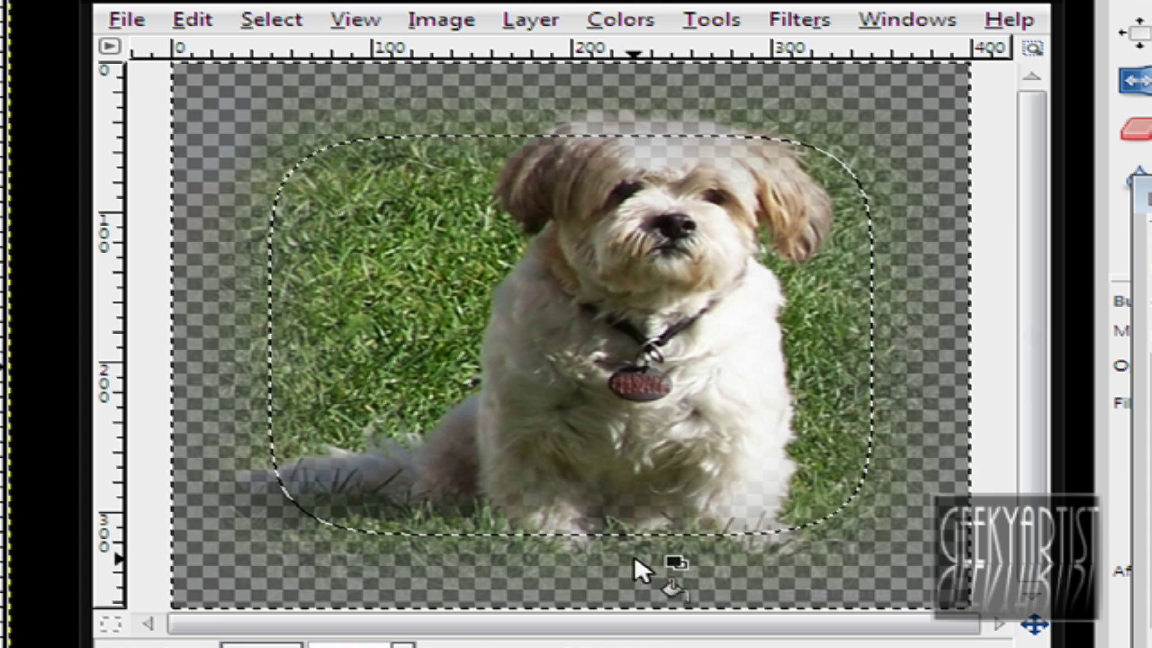
left_click(255, 23)
left_click(315, 93)
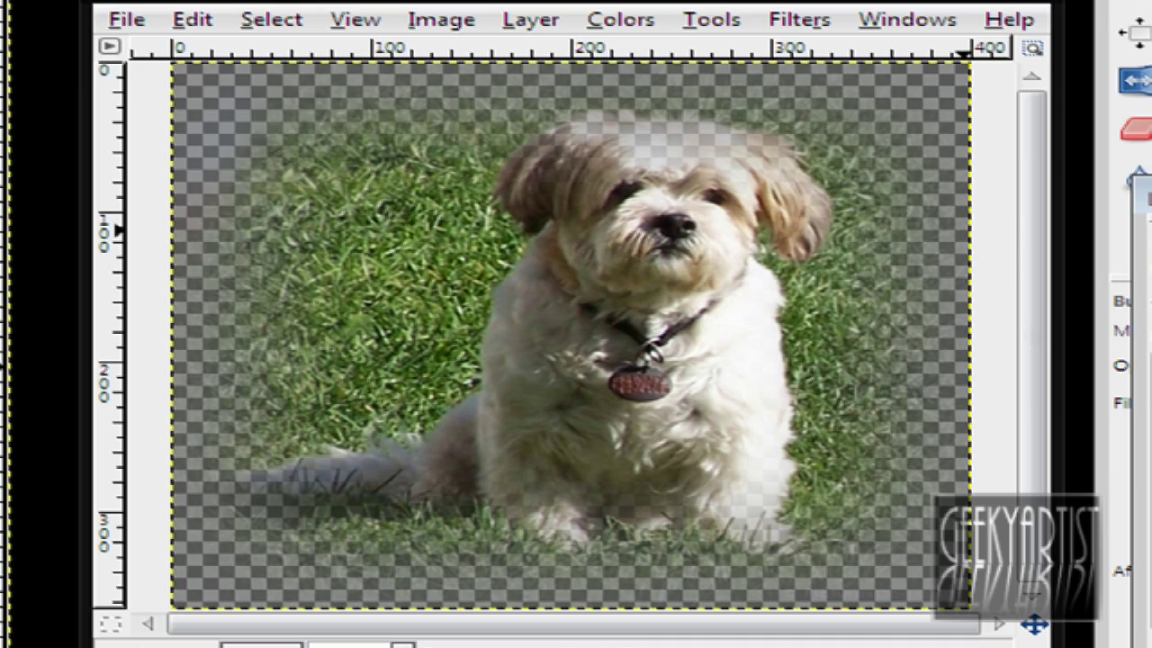
Step: With the Move tool active, copy the faded dog image
left_click(1087, 78)
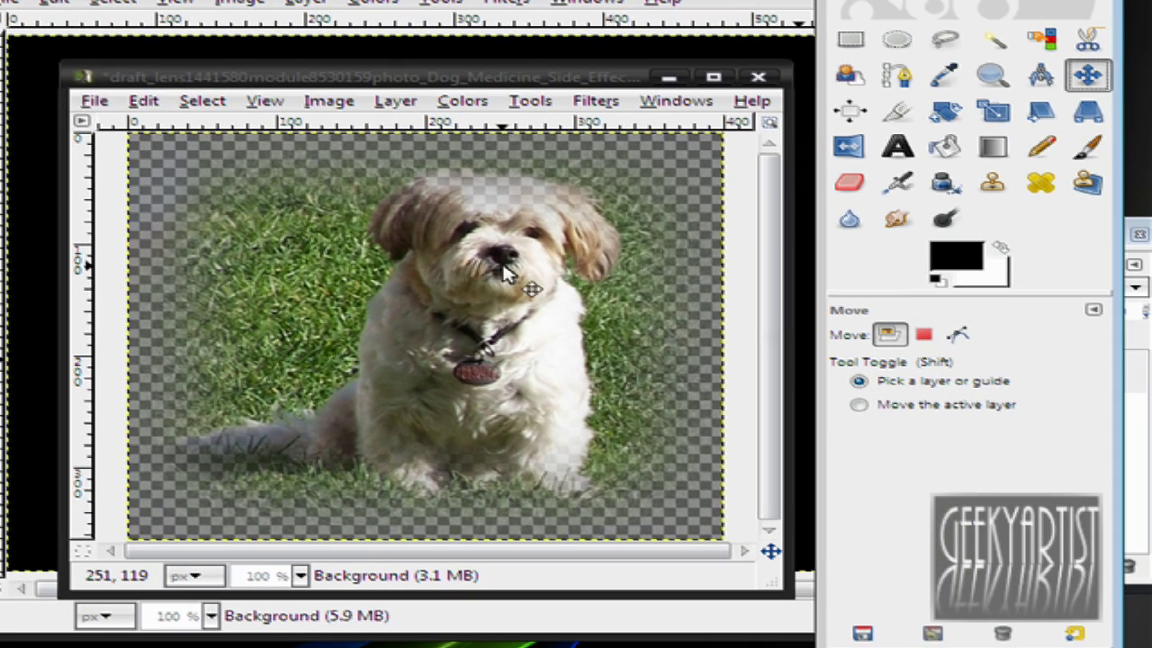
left_click(509, 274)
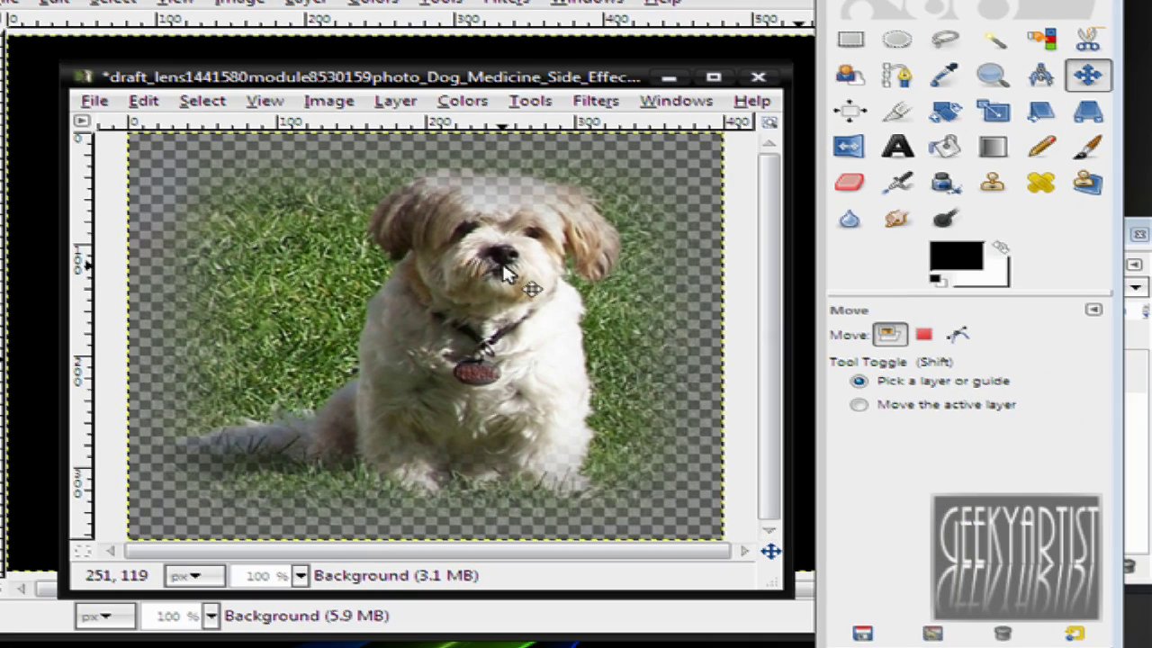
left_click(144, 100)
left_click(231, 260)
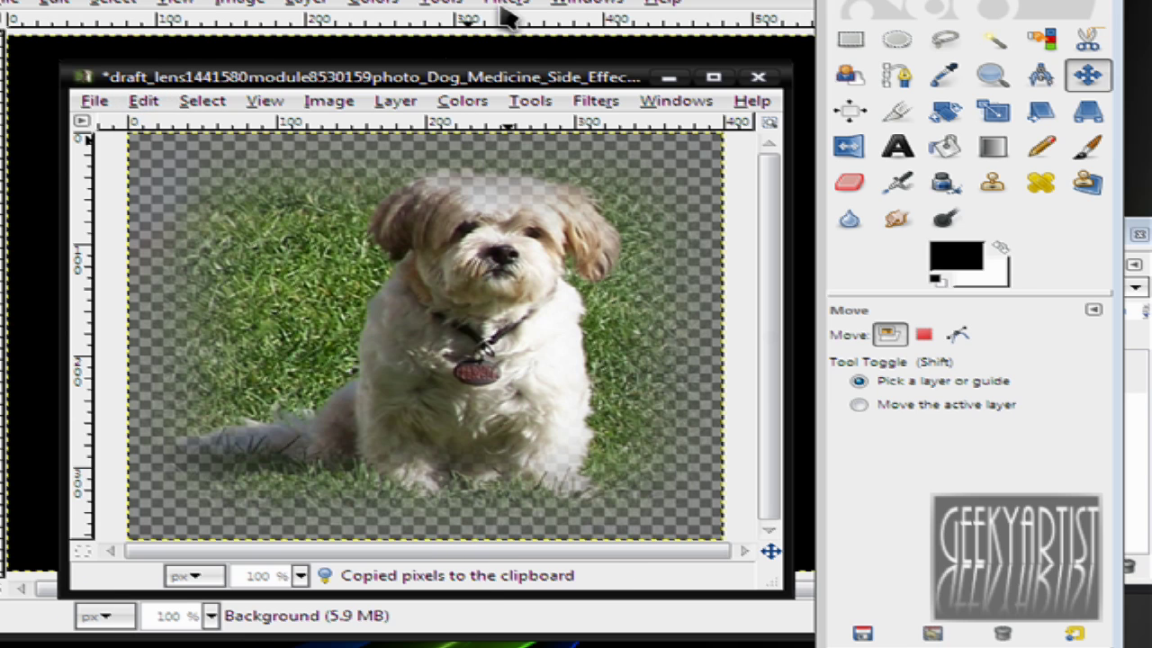
Step: Paste the dog onto the black 640x480 image and anchor the floating selection
left_click(540, 11)
left_click(110, 4)
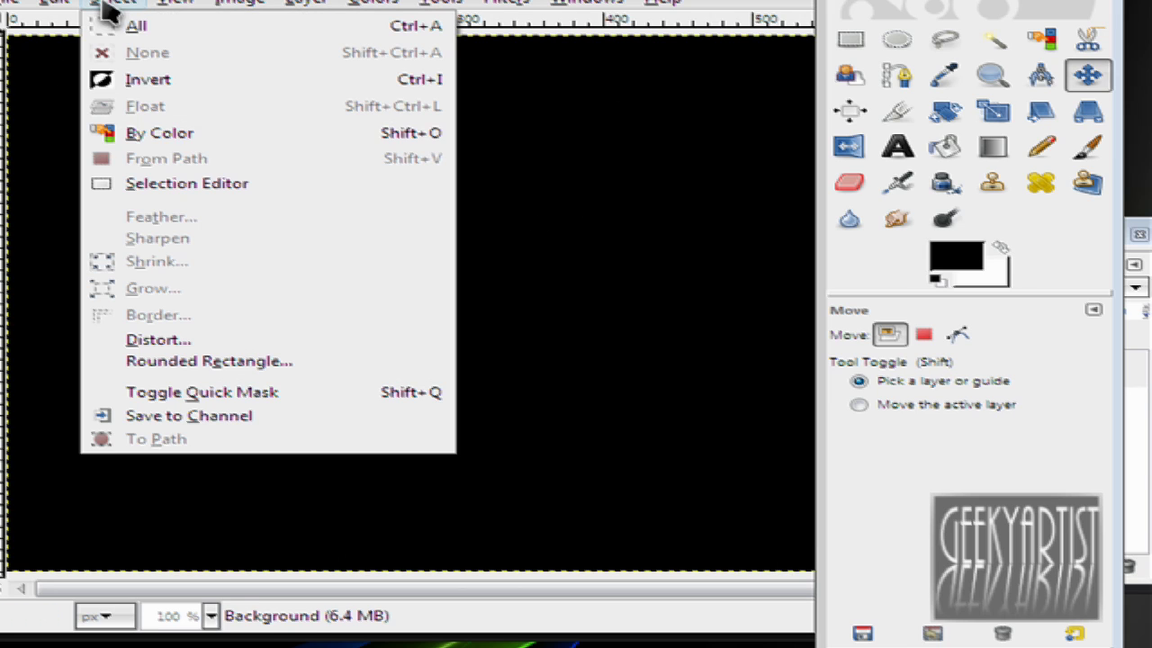
left_click(106, 27)
left_click(63, 3)
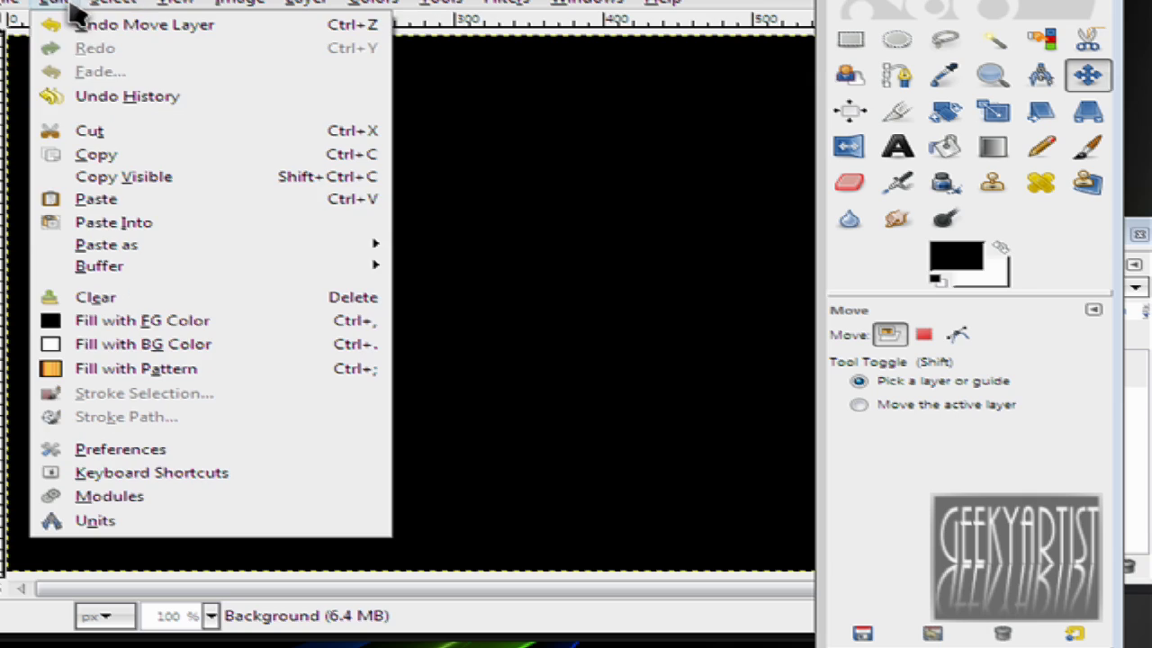
left_click(82, 206)
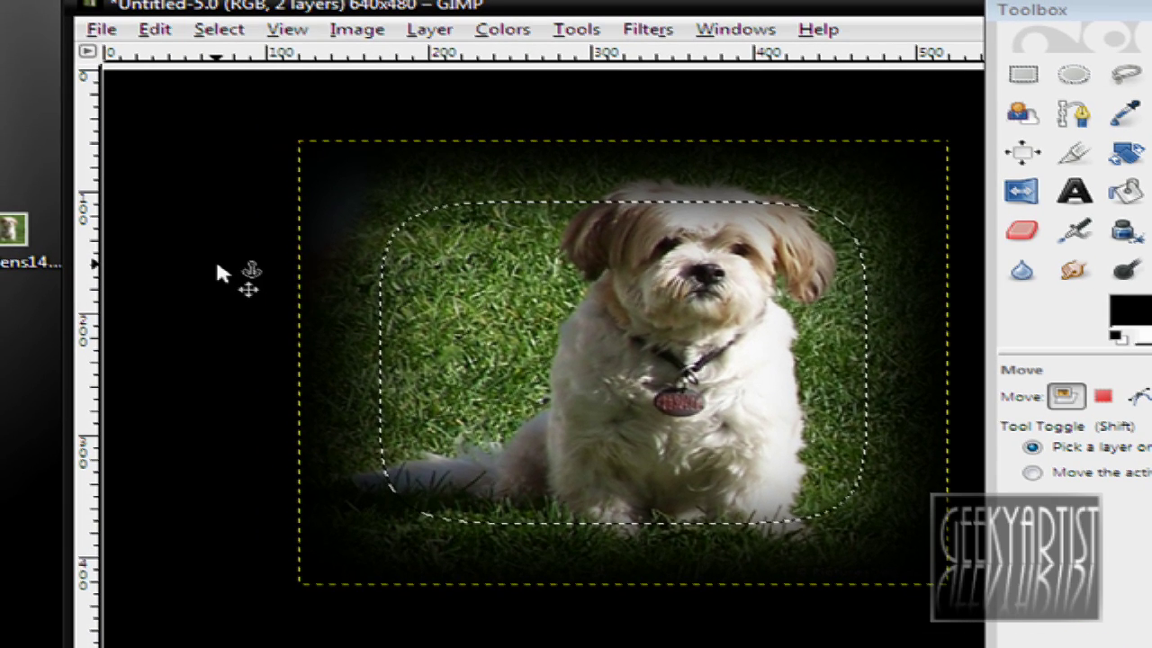
left_click(215, 257)
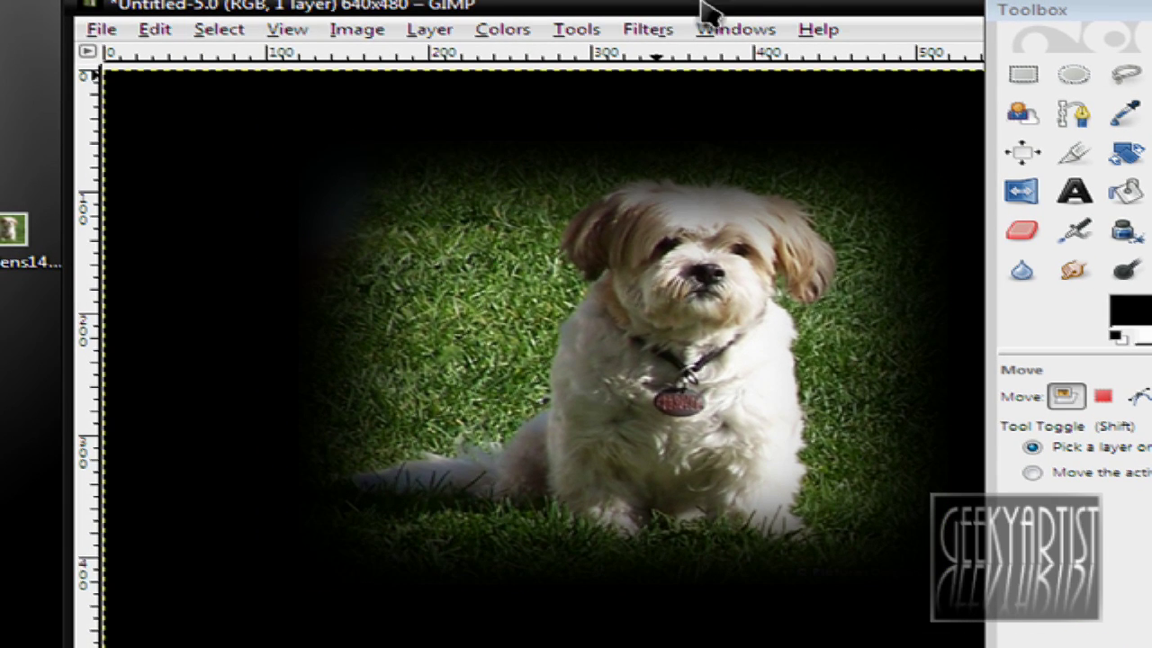
left_click_drag(786, 9, 522, 0)
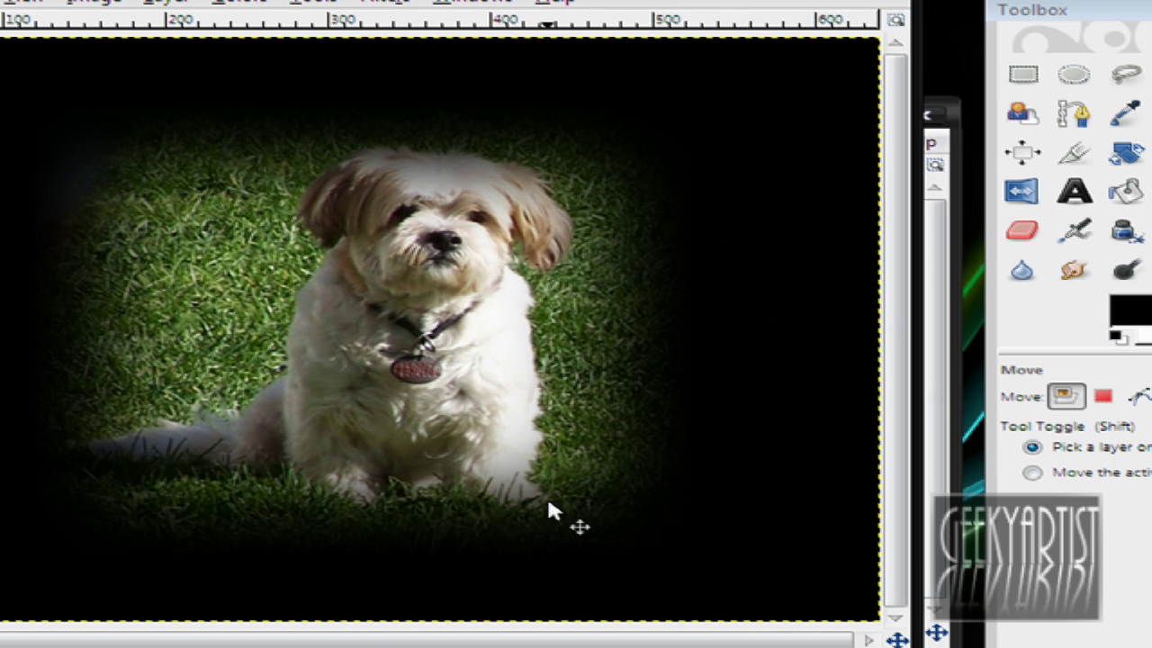